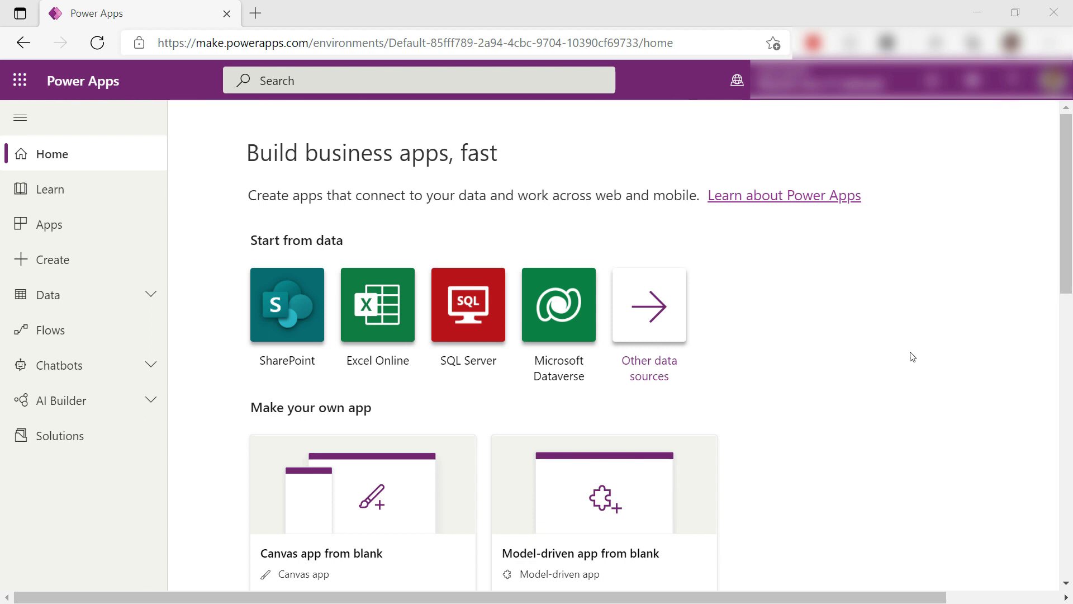
{"action": "scroll", "coordinate": [802, 400], "scroll_direction": "down", "scroll_amount": 3}
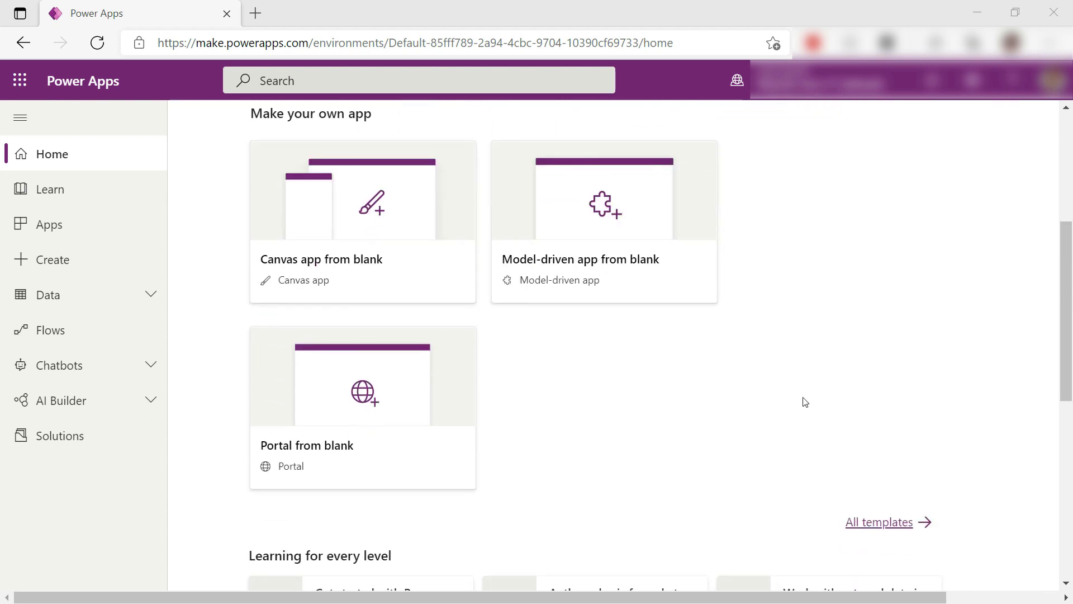
Step: Create a blank English portal named tipsandtricks at tipsandtricks.powerappsportals.com
{"action": "left_click", "coordinate": [354, 391]}
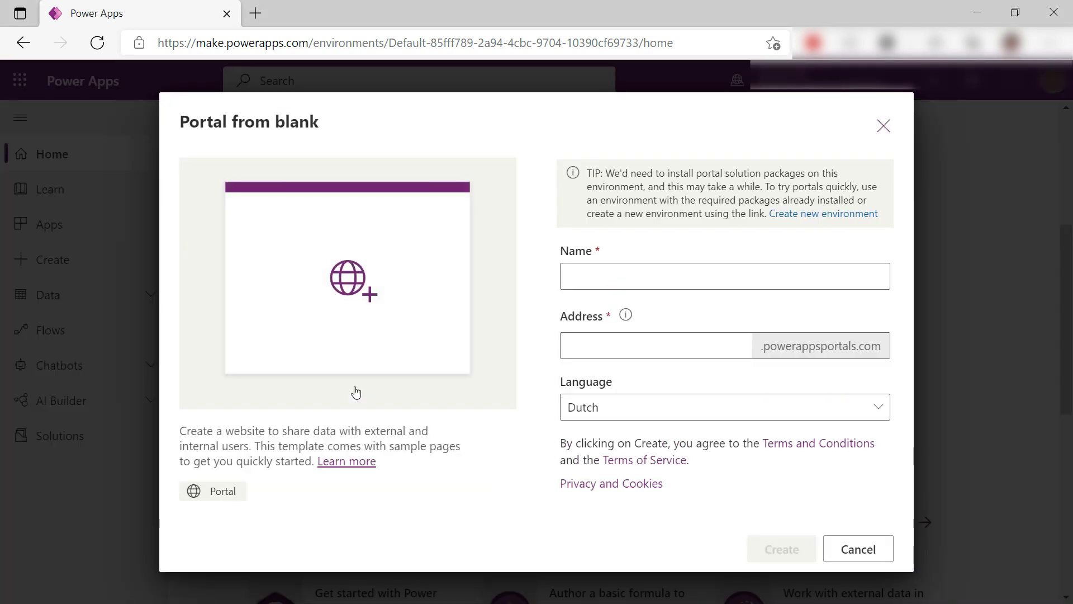
{"action": "left_click", "coordinate": [594, 284]}
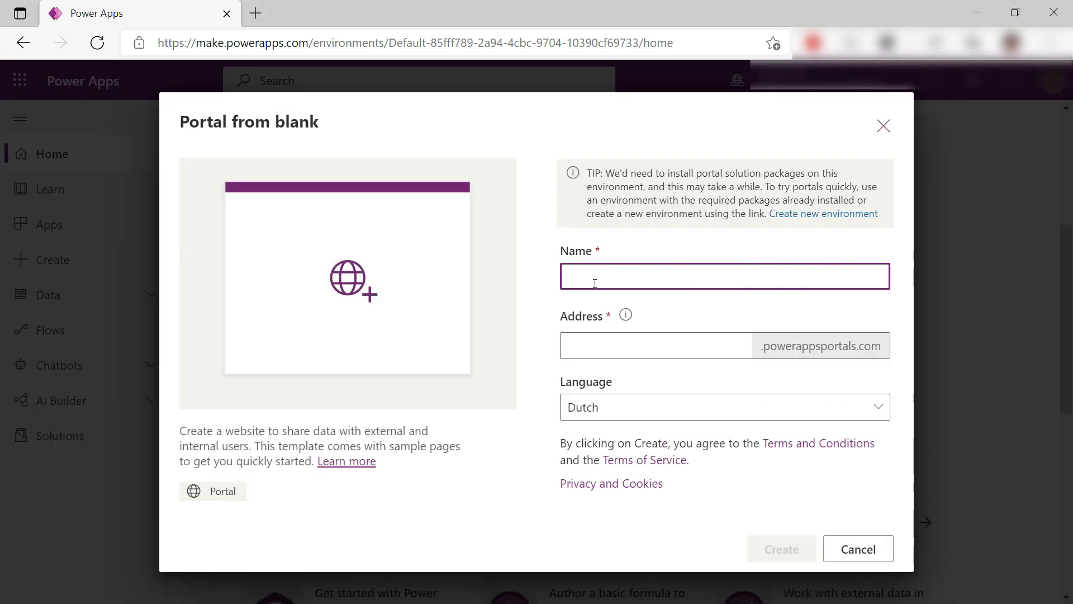
{"action": "type", "text": "tipsandtricks"}
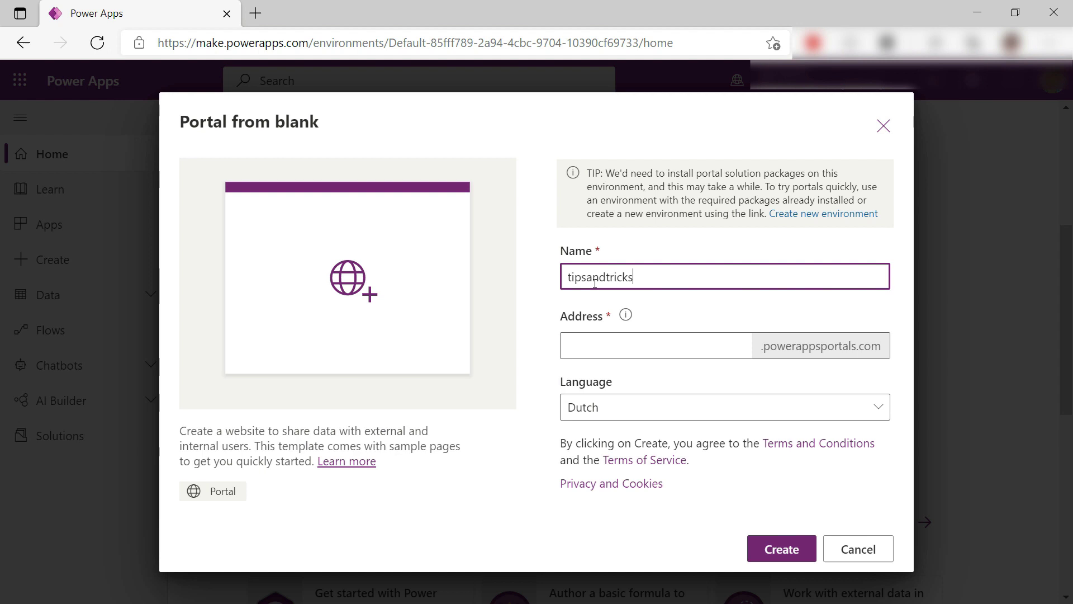
{"action": "key", "text": "Tab"}
{"action": "key", "text": "Tab"}
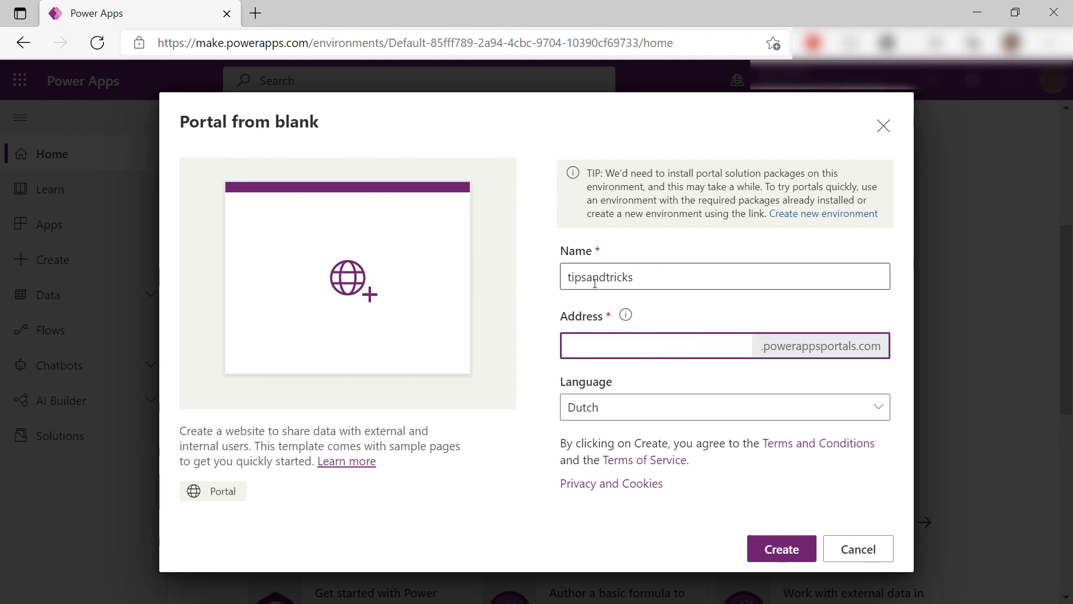
{"action": "type", "text": "tipsandtricks"}
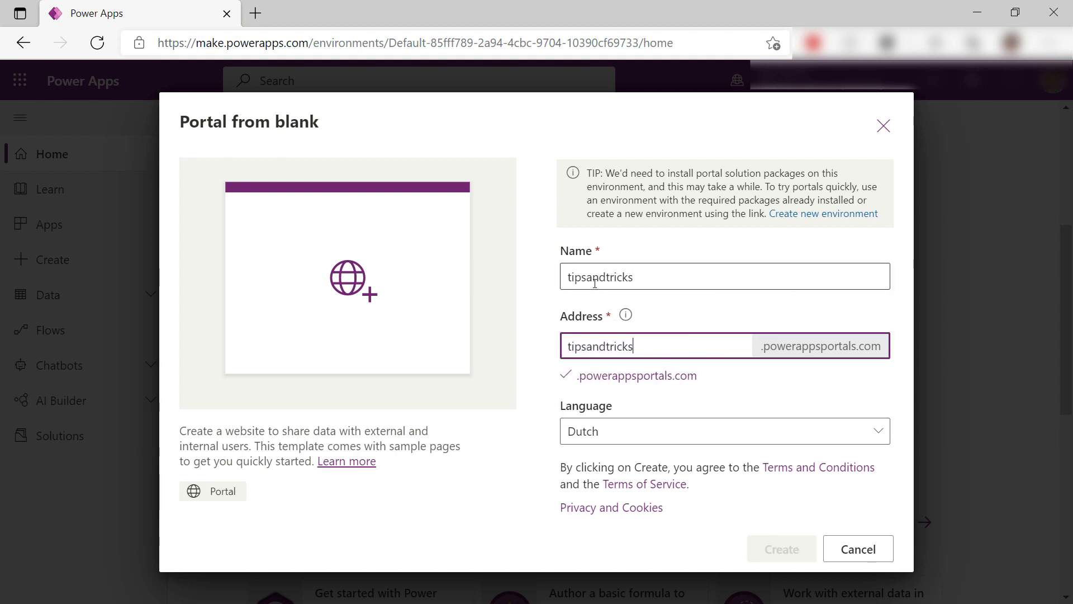
{"action": "left_click", "coordinate": [867, 428]}
{"action": "left_click", "coordinate": [718, 491]}
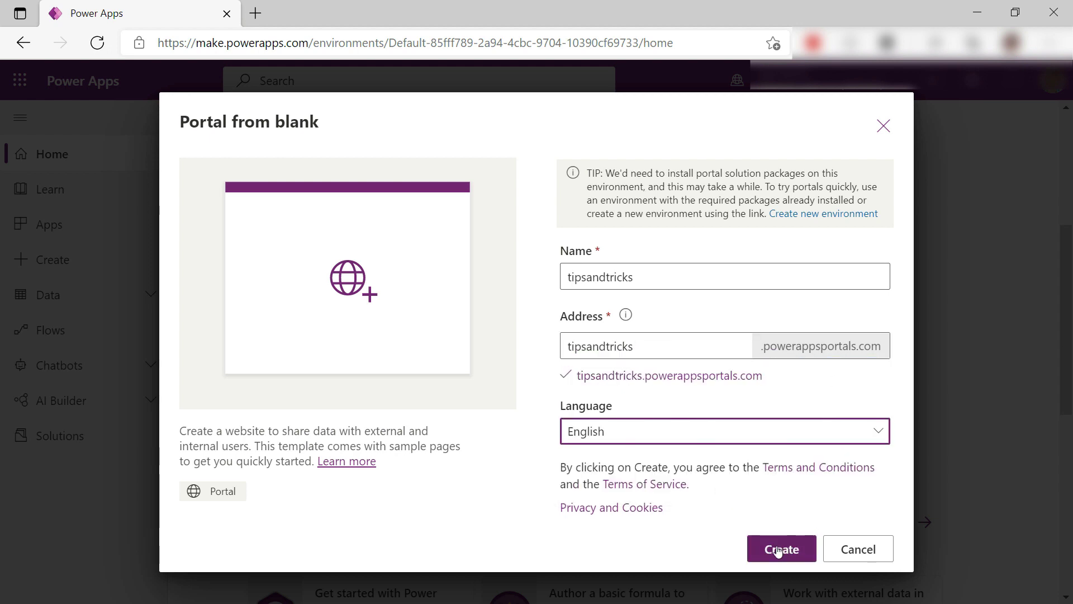
{"action": "left_click", "coordinate": [778, 550]}
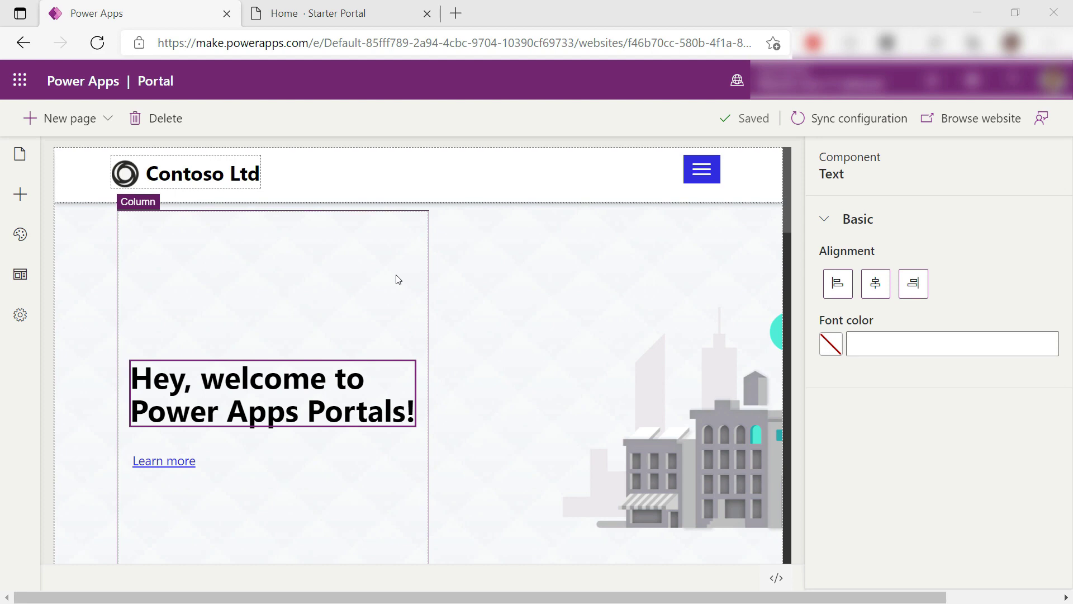
{"action": "scroll", "coordinate": [396, 281], "scroll_direction": "down", "scroll_amount": 5}
{"action": "scroll", "coordinate": [394, 291], "scroll_direction": "down", "scroll_amount": 4}
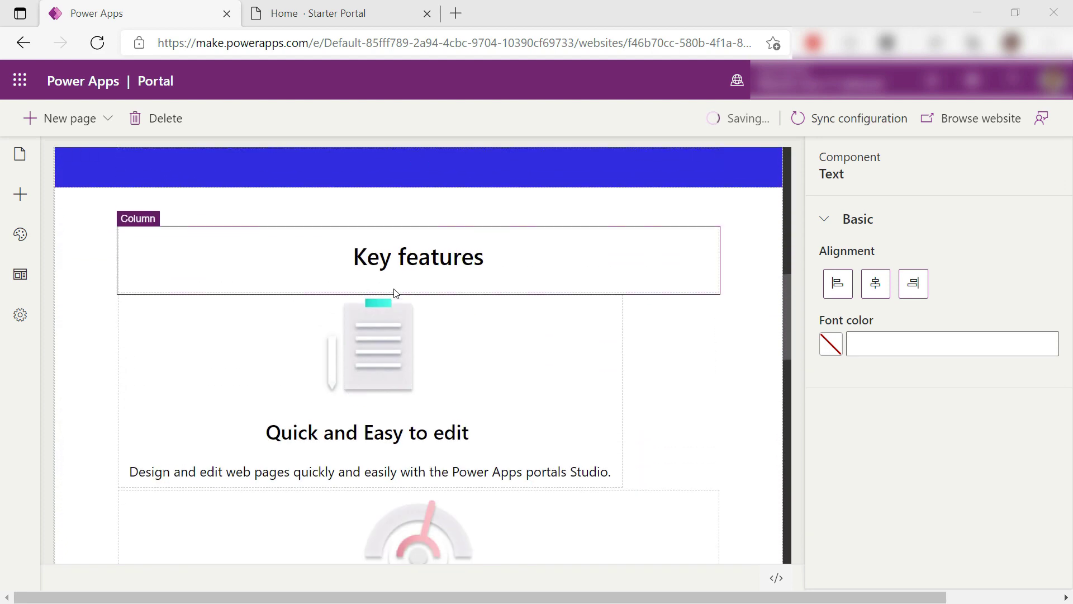
Step: Check the live site and select environment address org092fbc12.crm4.dynamics.com in portal management
{"action": "left_click", "coordinate": [335, 13]}
{"action": "scroll", "coordinate": [661, 361], "scroll_direction": "down", "scroll_amount": 1}
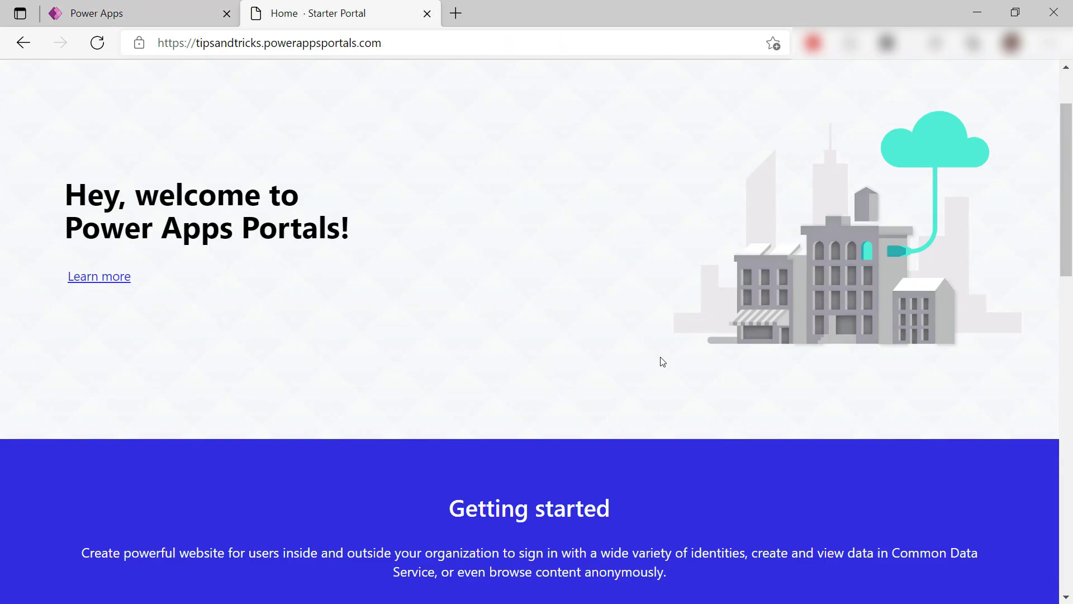
{"action": "scroll", "coordinate": [661, 361], "scroll_direction": "down", "scroll_amount": 3}
{"action": "scroll", "coordinate": [659, 367], "scroll_direction": "up", "scroll_amount": 4}
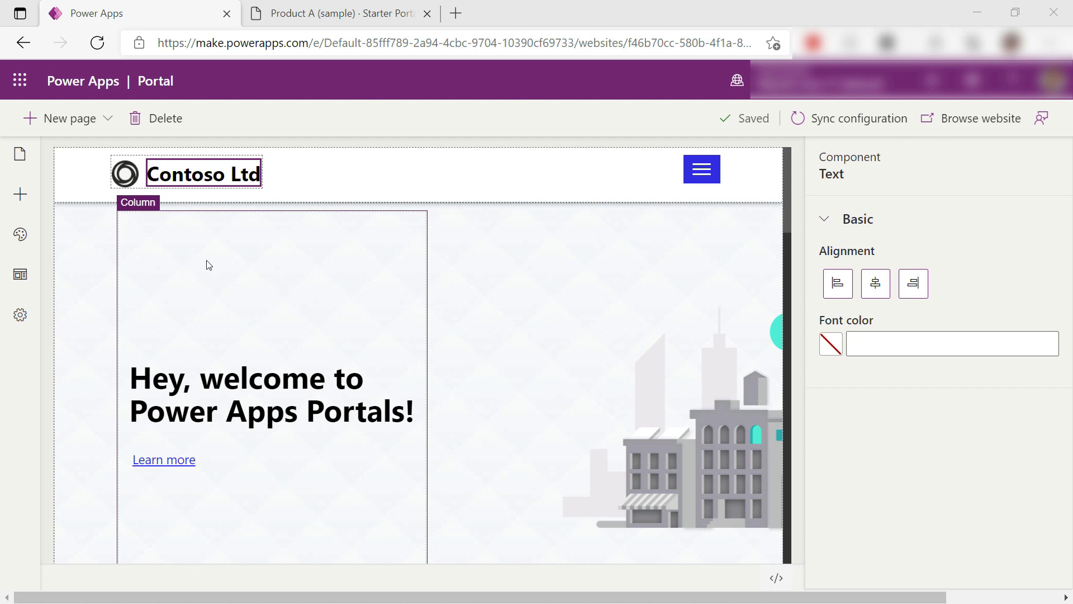
{"action": "left_click", "coordinate": [20, 316]}
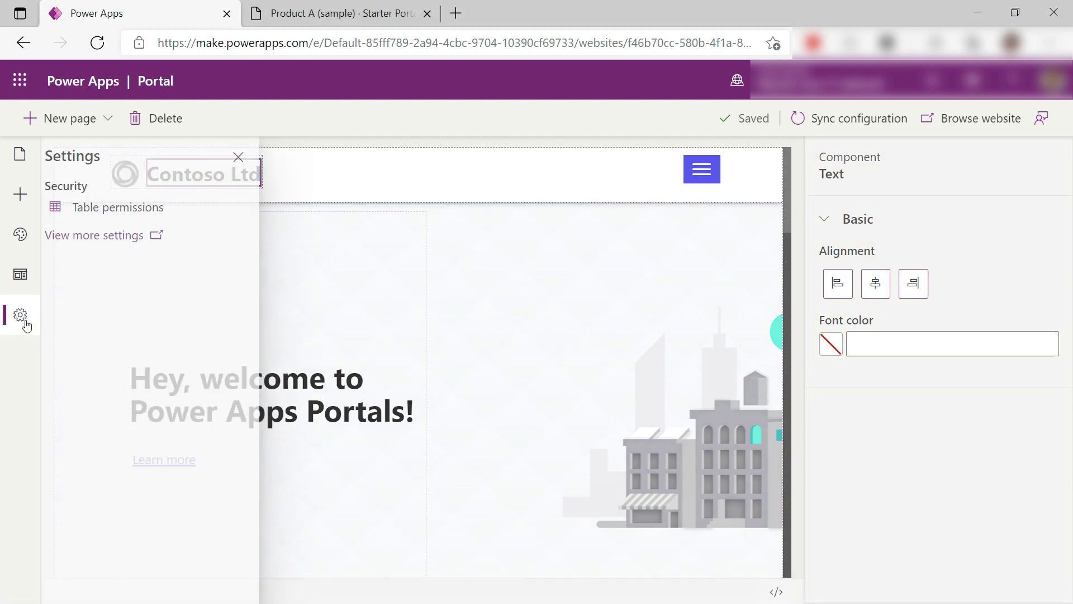
{"action": "left_click", "coordinate": [129, 237]}
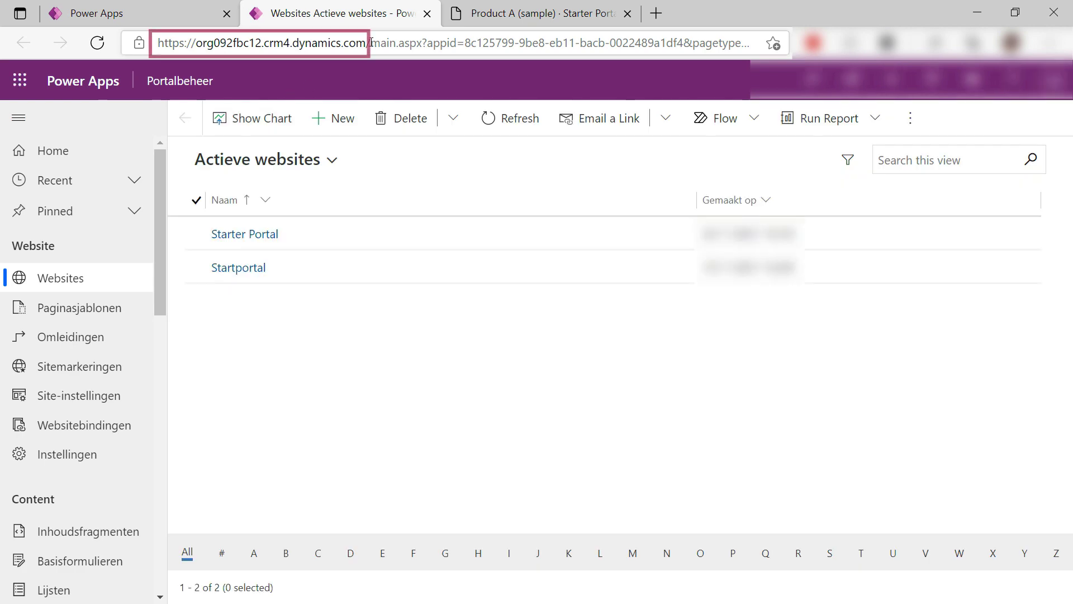
{"action": "left_click_drag", "start_coordinate": [368, 42], "coordinate": [156, 42]}
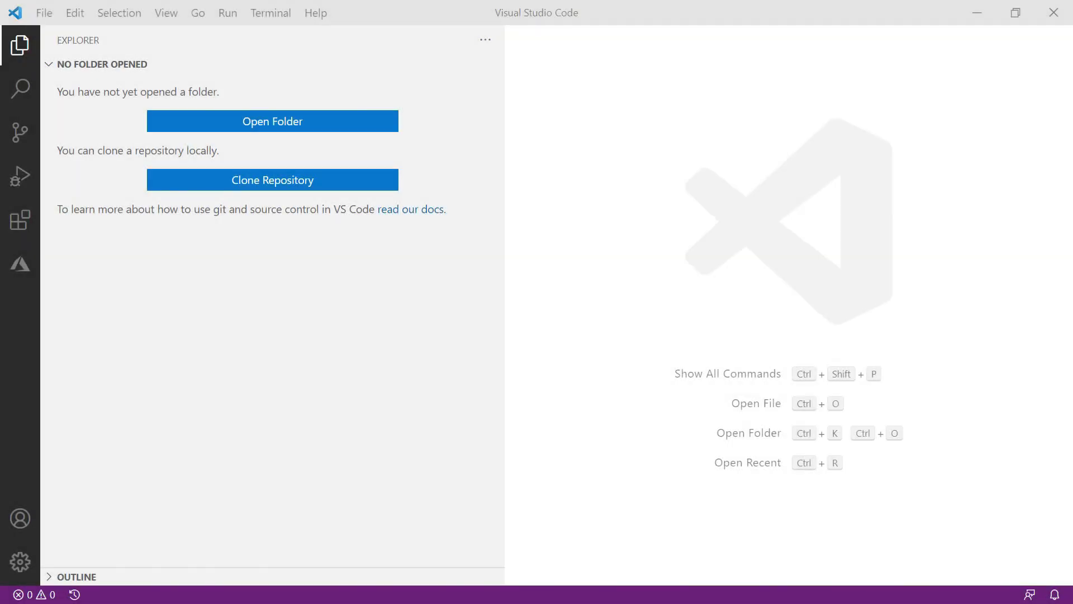
Step: Install the Power Platform VS Code Extension from the Extensions view
{"action": "left_click", "coordinate": [20, 219]}
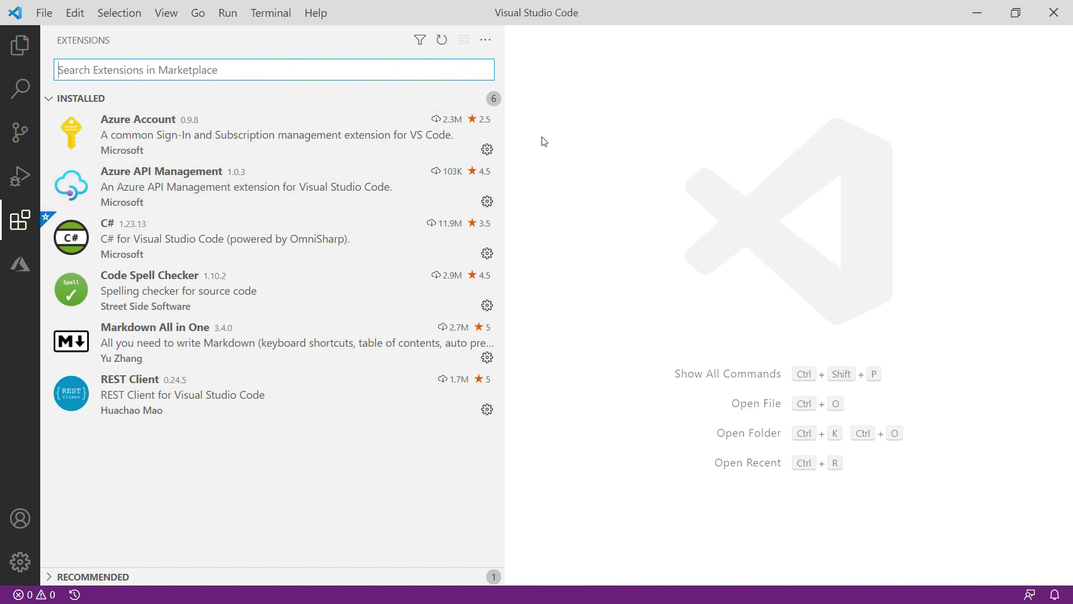
{"action": "type", "text": "power platform vs code extension"}
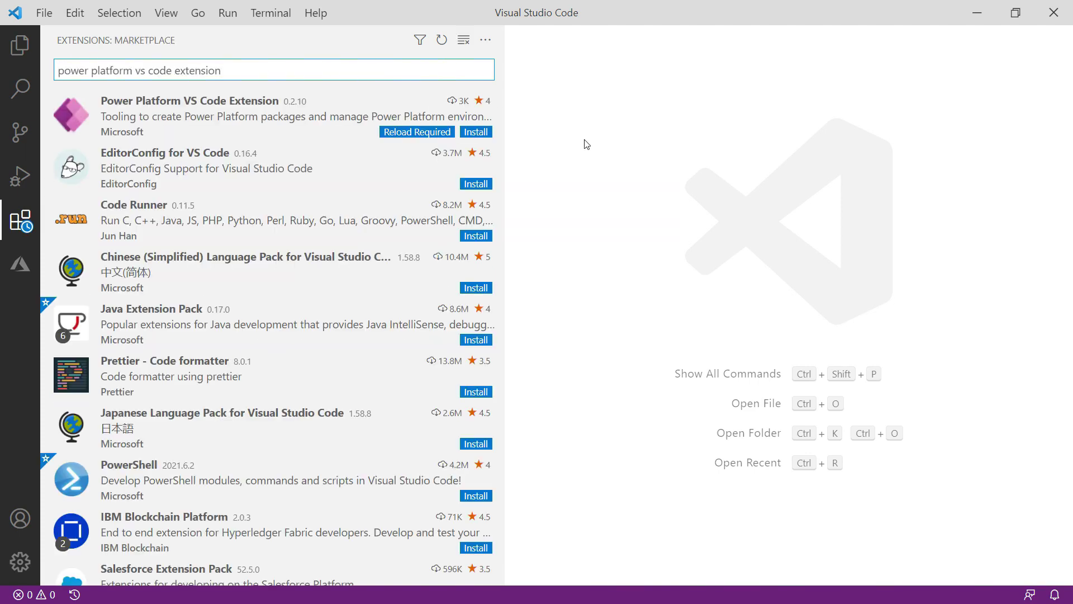
{"action": "left_click", "coordinate": [295, 129]}
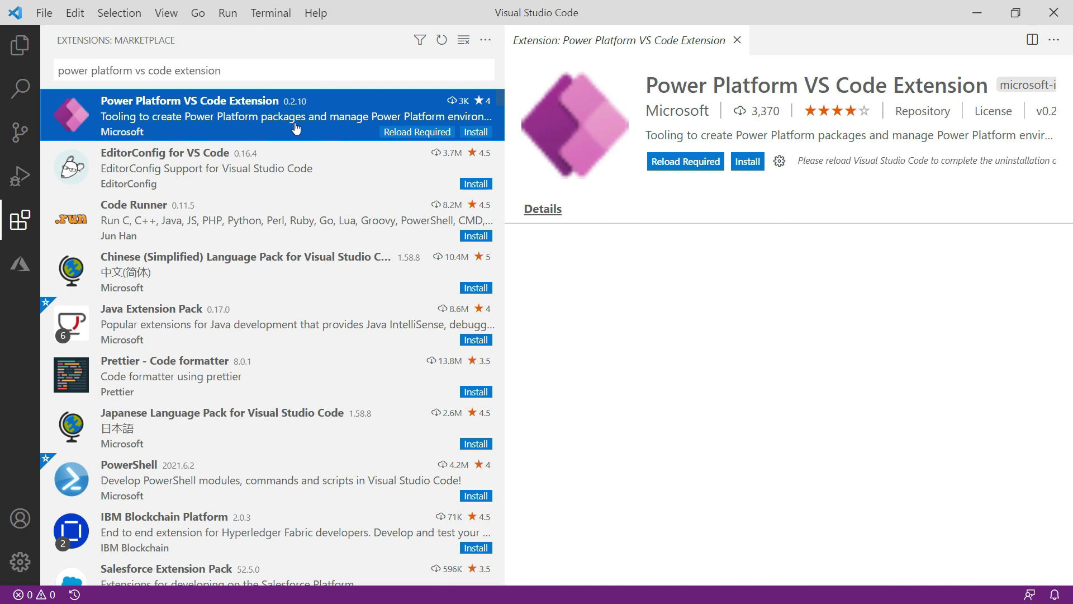
{"action": "left_click", "coordinate": [752, 162]}
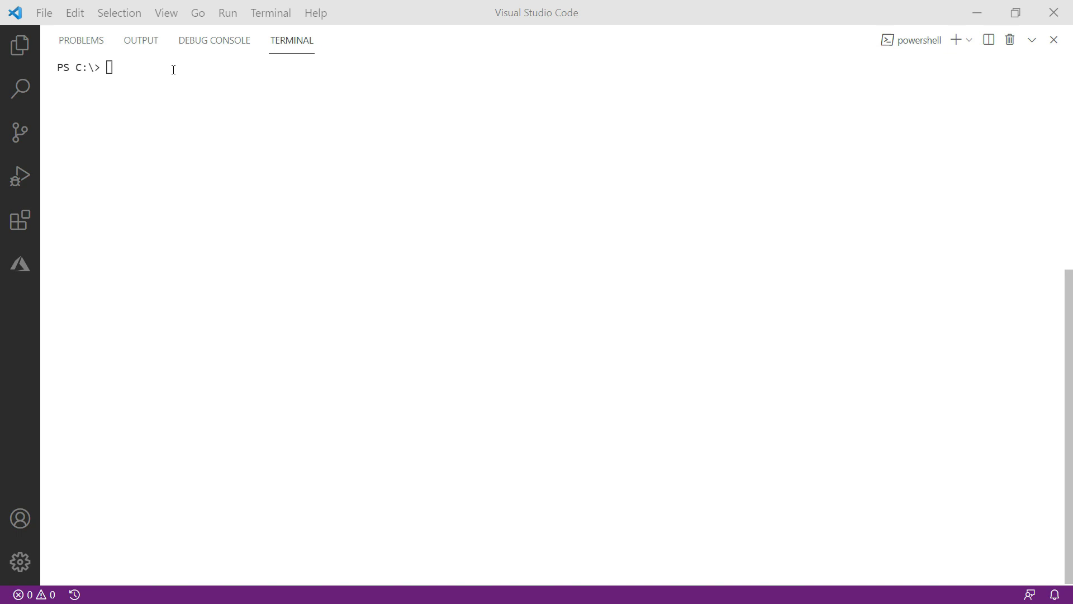
{"action": "type", "text": "pac auth create -u https://org092fbc12.crm4.dynamics.com/"}
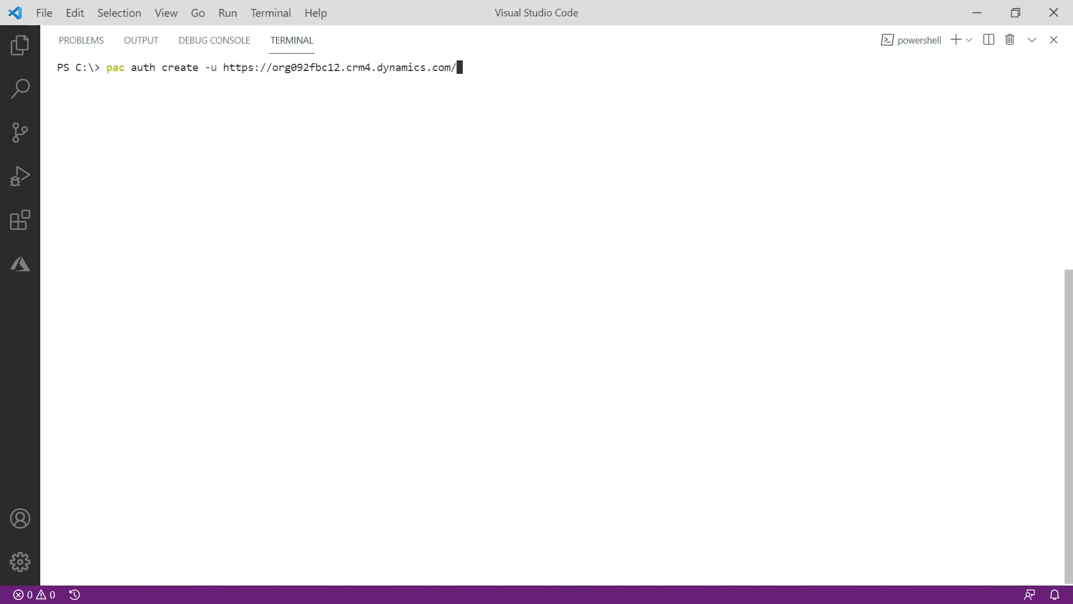
Step: Authenticate with pac, list the portals, and download Starter Portal to D:\pac
{"action": "key", "text": "Return"}
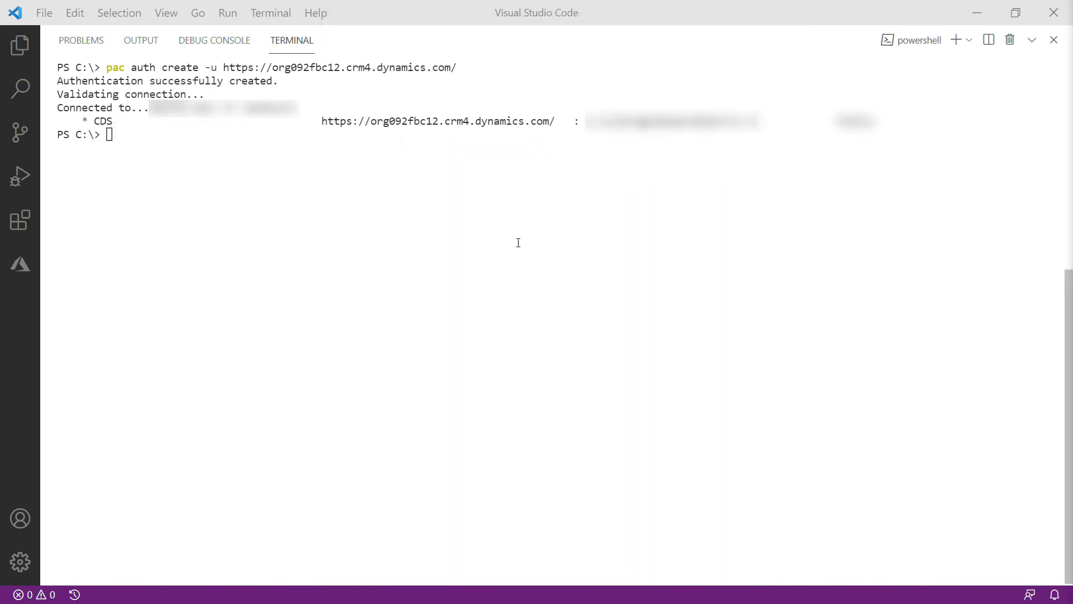
{"action": "type", "text": "pac paportal list"}
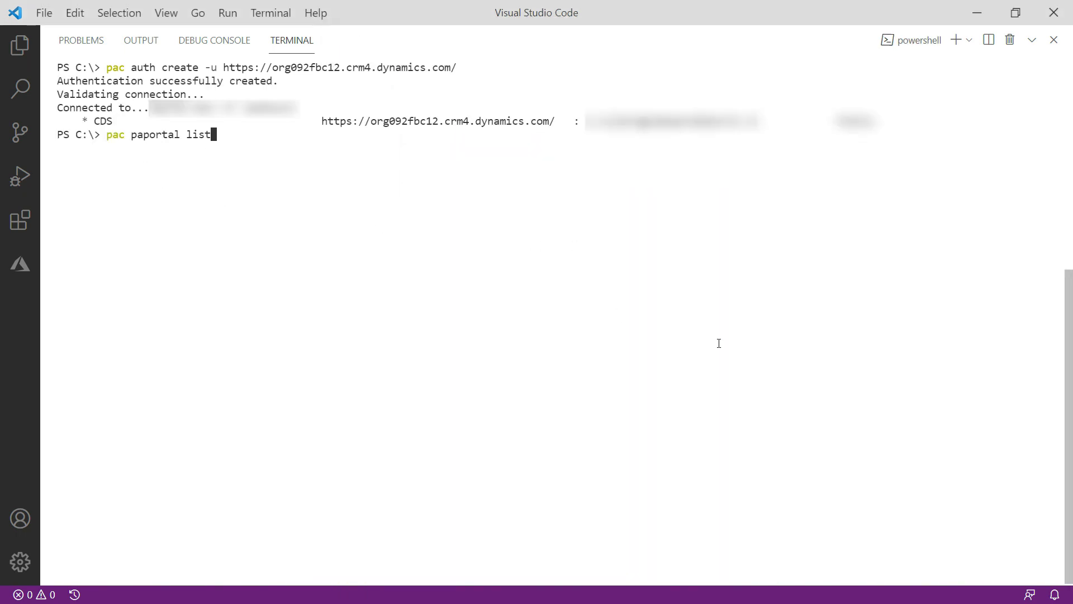
{"action": "key", "text": "Return"}
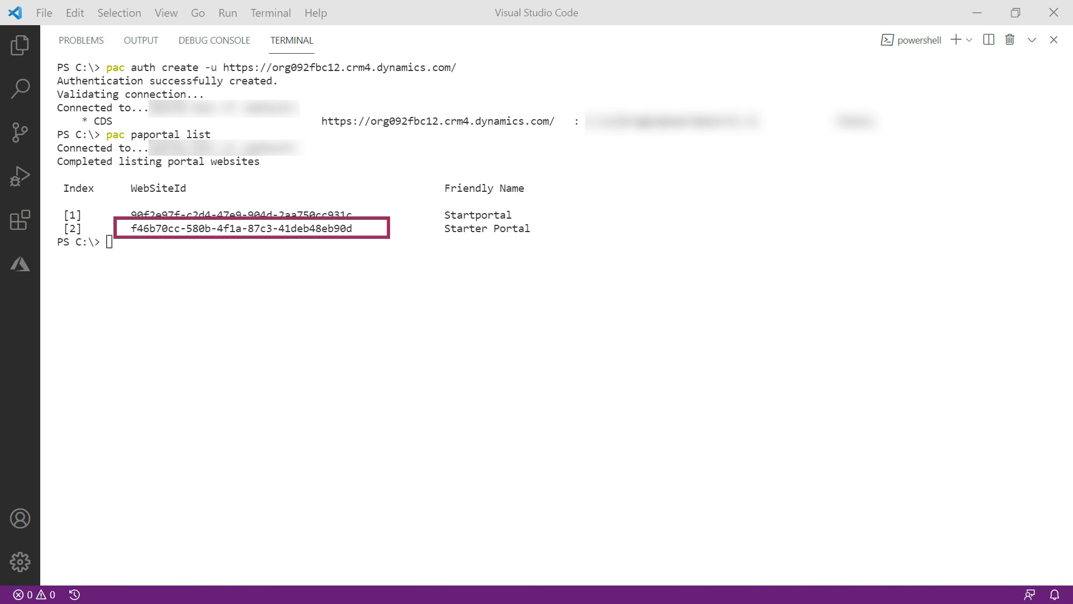
{"action": "type", "text": "pac paportal download --path D:\\pac -id f46b70cc-580b-4f1a-87c3-41deb48eb90d"}
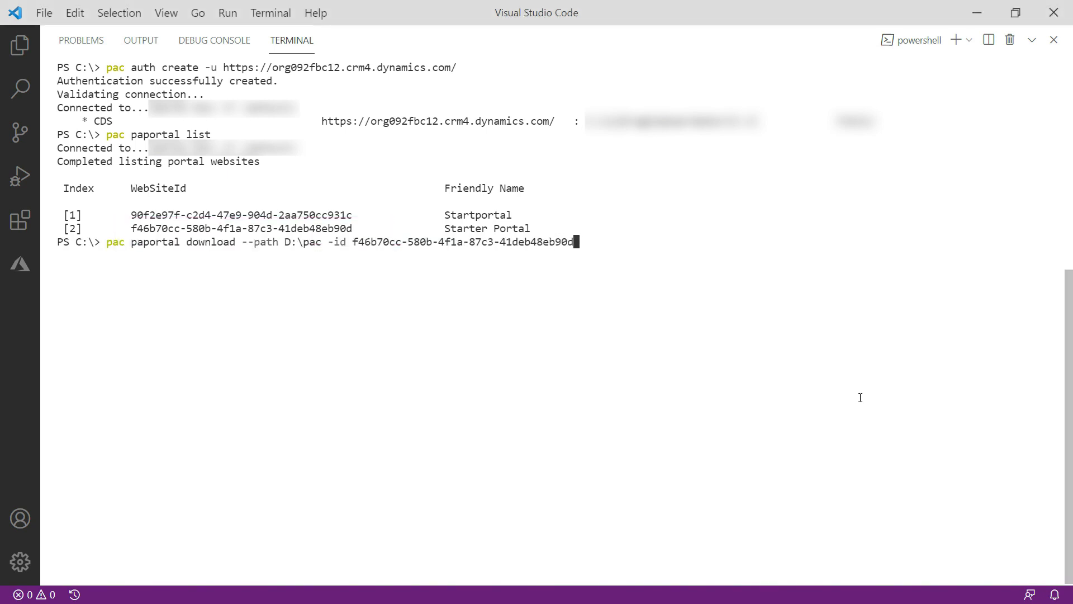
{"action": "key", "text": "Return"}
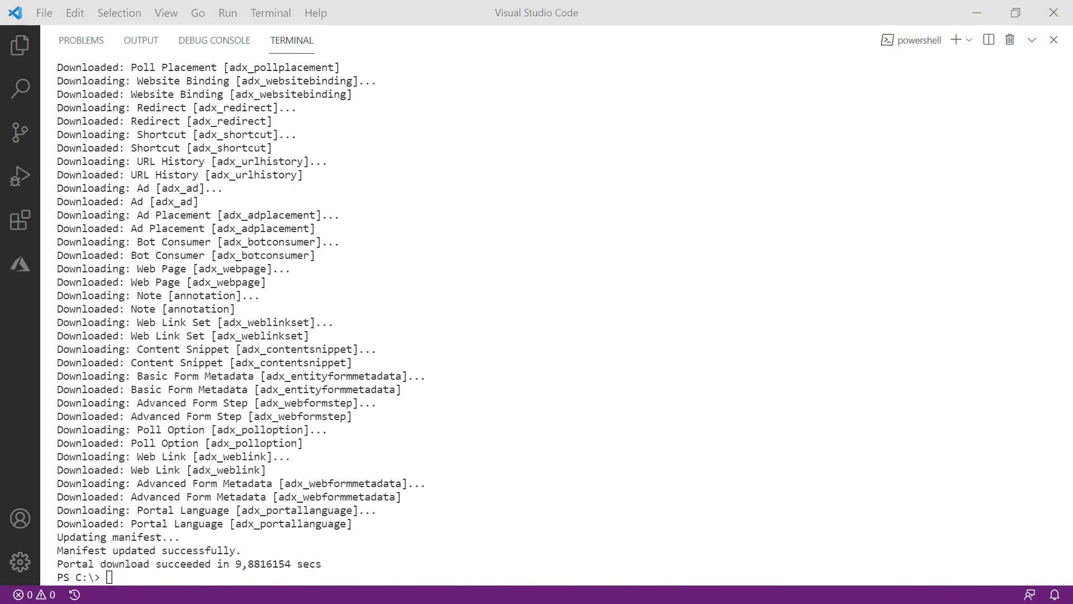
{"action": "left_click", "coordinate": [142, 576]}
{"action": "type", "text": "code -r D:\\pac\\starter-portal"}
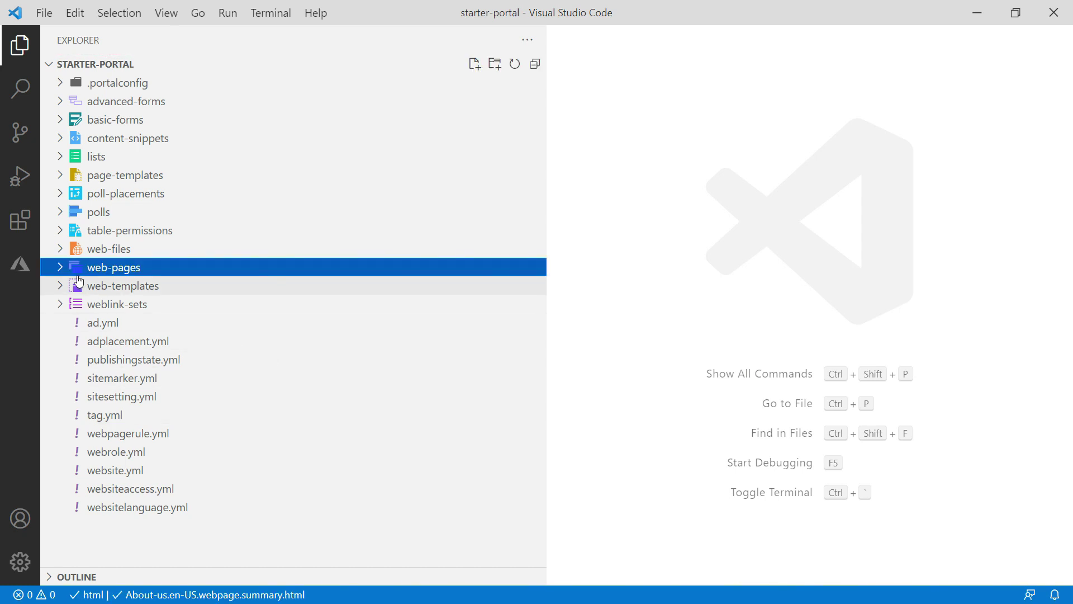
Step: Open the about-us page's About-us.en-US.webpage.copy.html with the sidebar hidden
{"action": "left_click", "coordinate": [60, 267]}
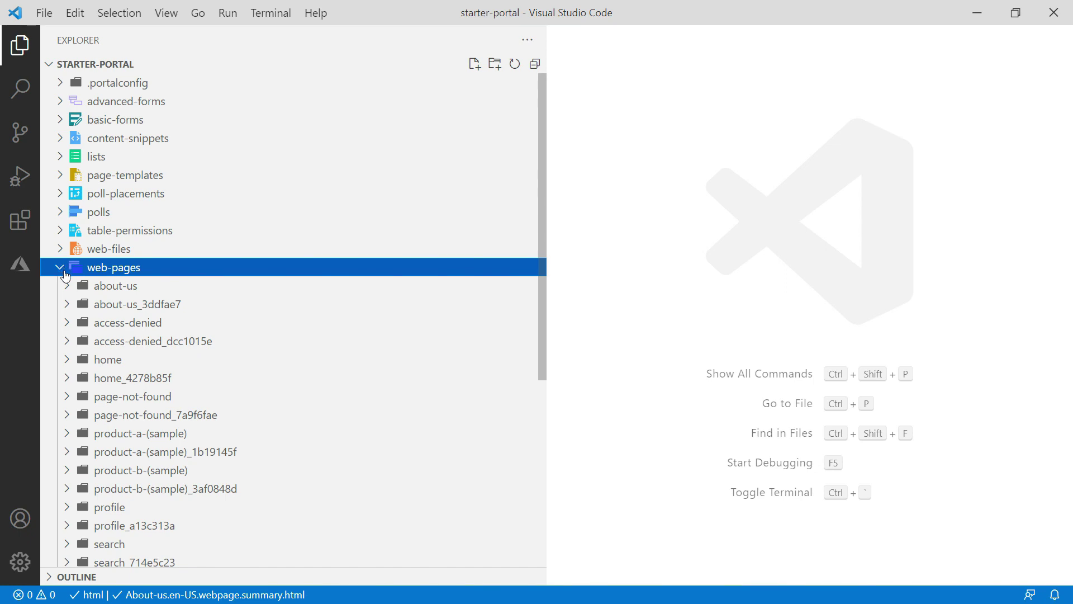
{"action": "scroll", "coordinate": [144, 364], "scroll_direction": "down", "scroll_amount": 5}
{"action": "scroll", "coordinate": [137, 372], "scroll_direction": "up", "scroll_amount": 5}
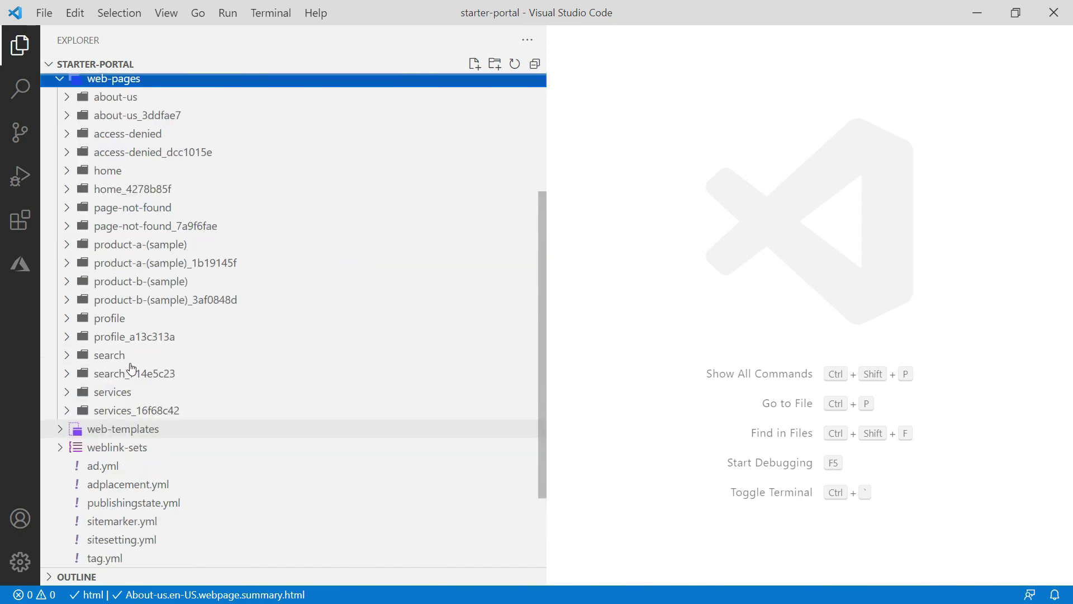
{"action": "left_click", "coordinate": [67, 285]}
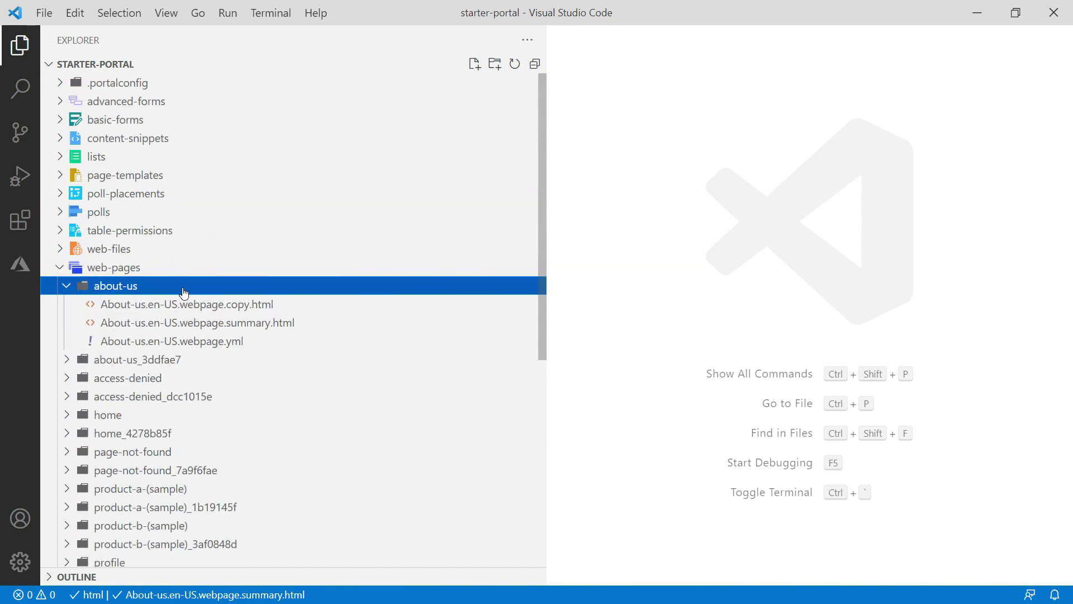
{"action": "left_click", "coordinate": [216, 305]}
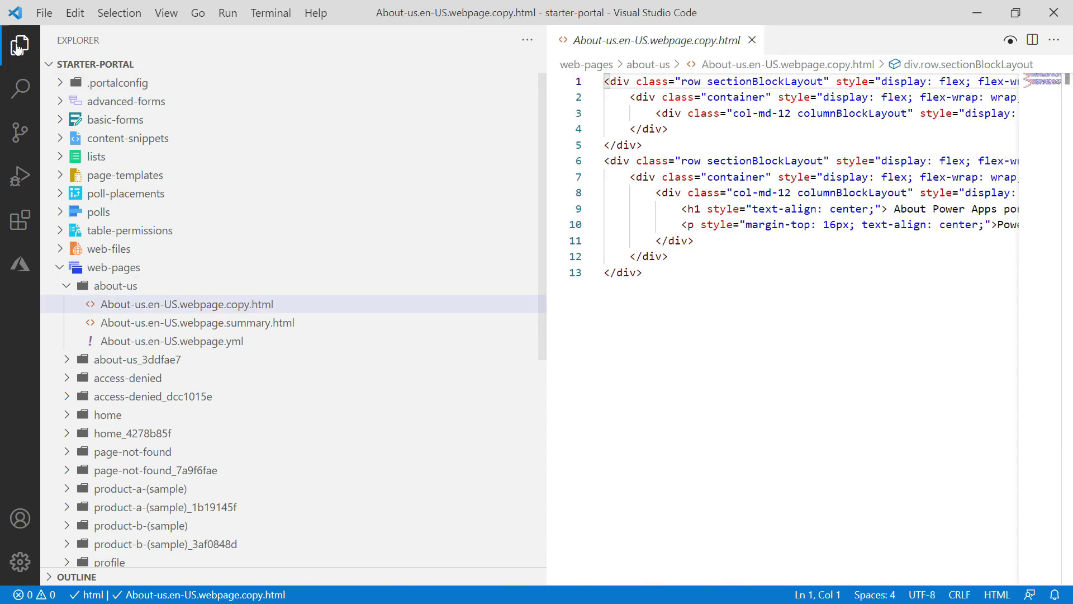
{"action": "key", "text": "ctrl+b"}
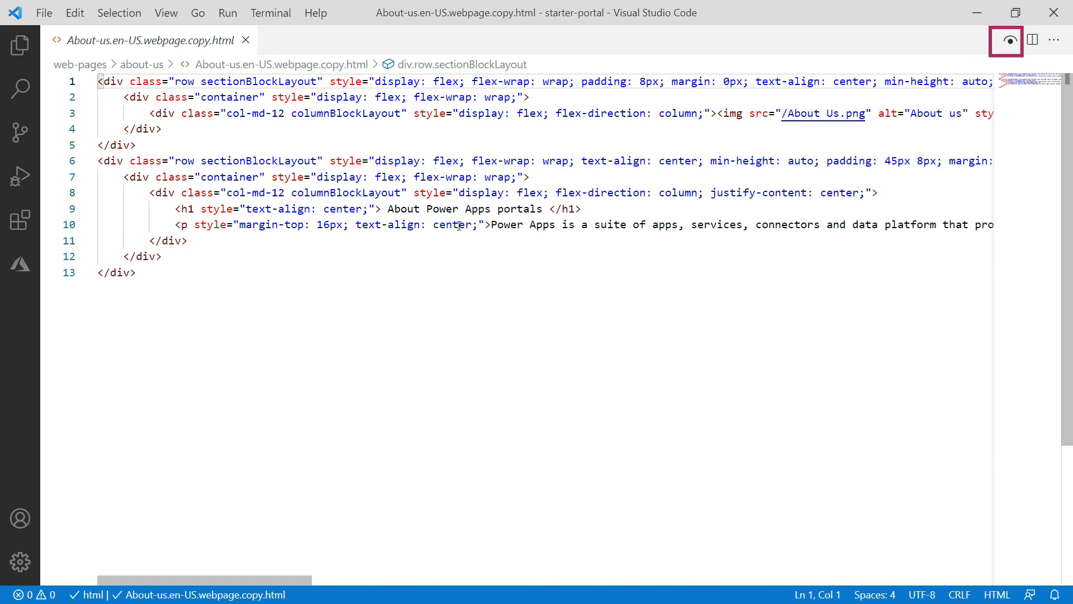
Step: With a preview open, change the h1 to 'About Tips and Tricks portals' and save
{"action": "left_click", "coordinate": [1010, 41]}
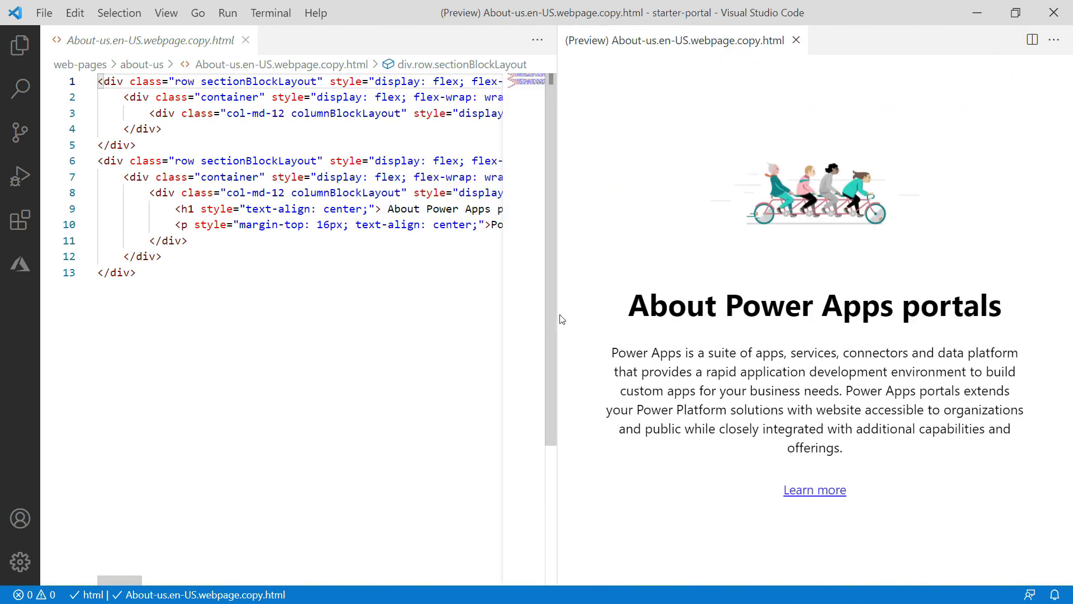
{"action": "left_click_drag", "start_coordinate": [426, 209], "coordinate": [490, 209]}
{"action": "type", "text": "Tips and Tr "}
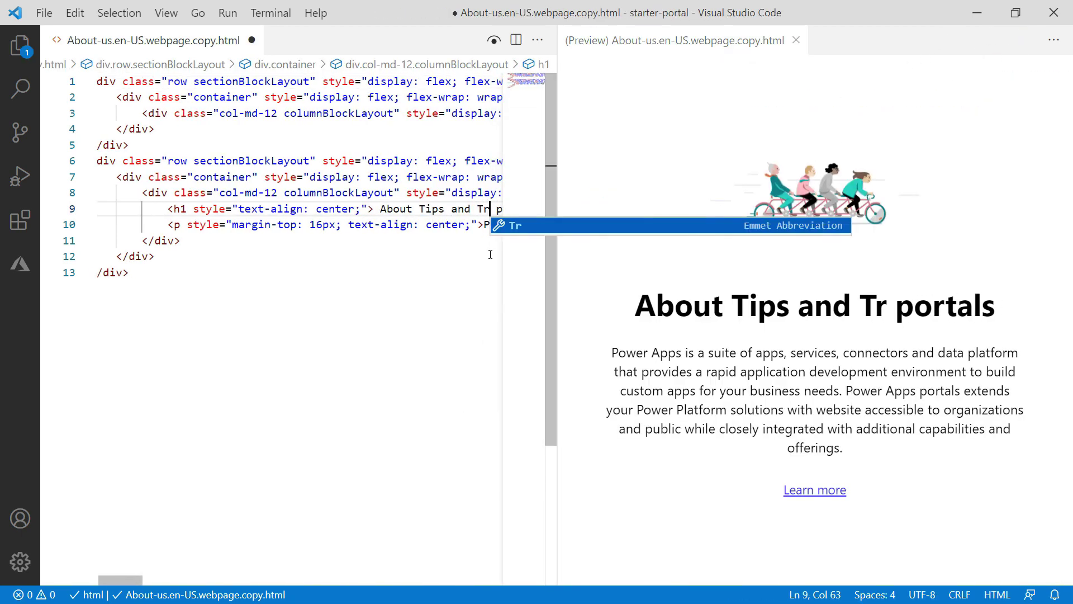
{"action": "type", "text": "icks"}
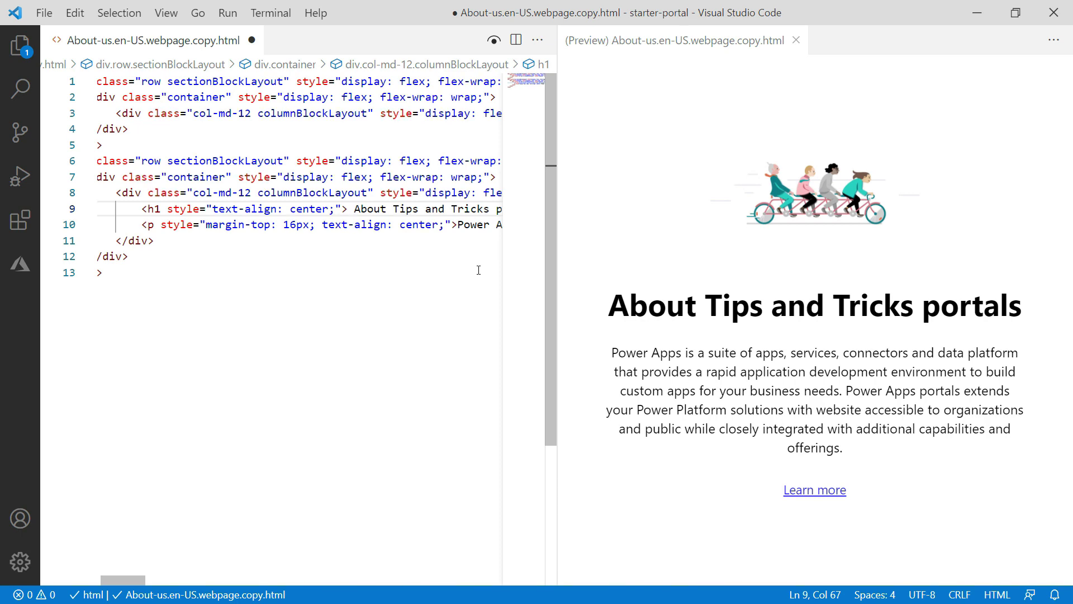
{"action": "left_click", "coordinate": [428, 314]}
{"action": "key", "text": "ctrl+s"}
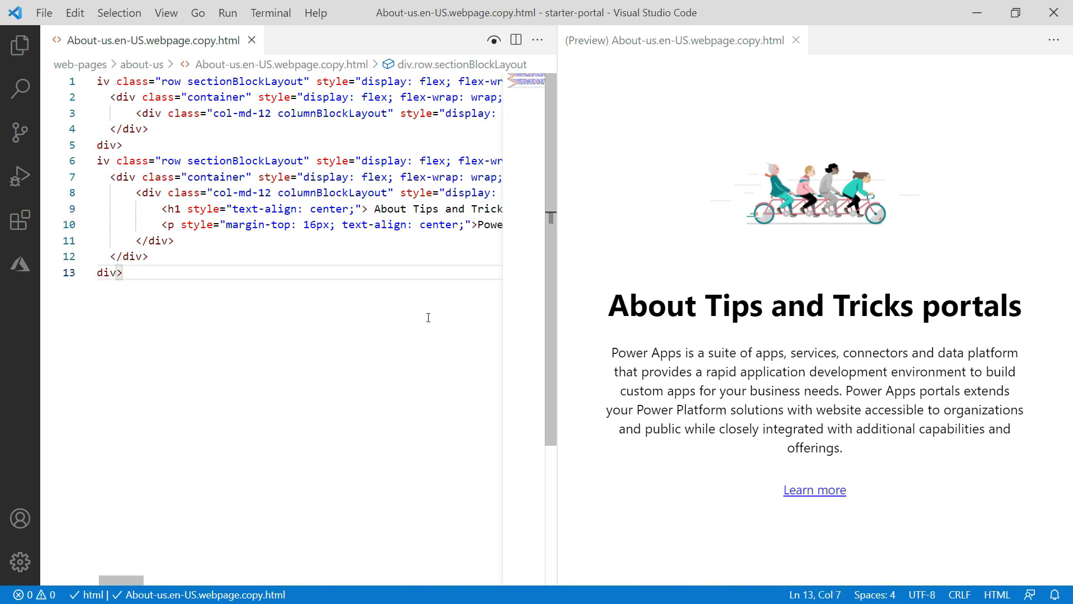
{"action": "left_click", "coordinate": [18, 48]}
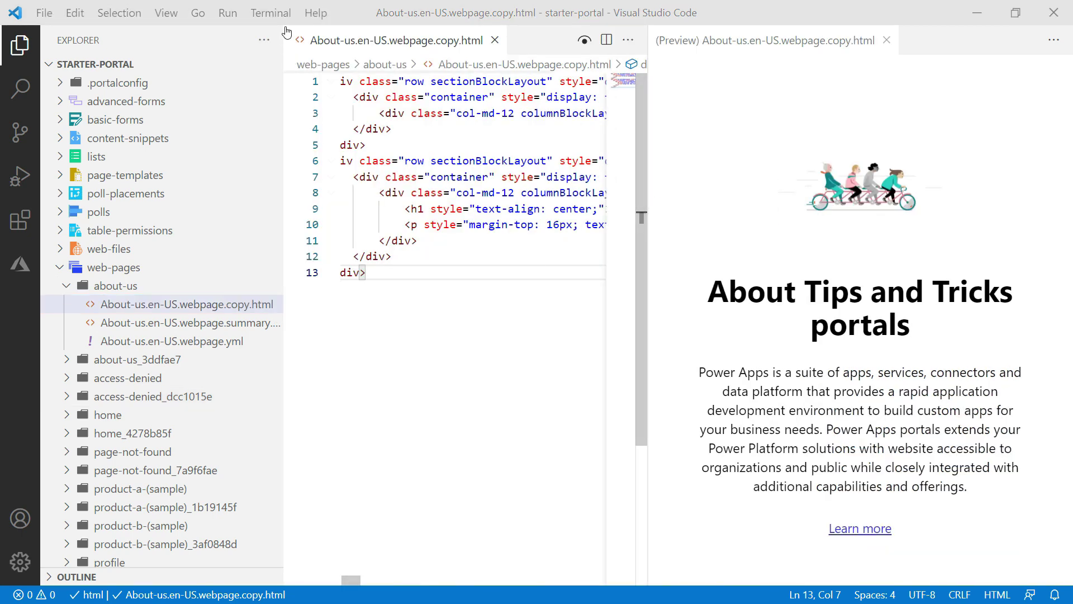
Step: Upload D:\pac\starter-portal\ to the live portal using pac paportal upload
{"action": "left_click", "coordinate": [270, 13]}
{"action": "left_click", "coordinate": [312, 41]}
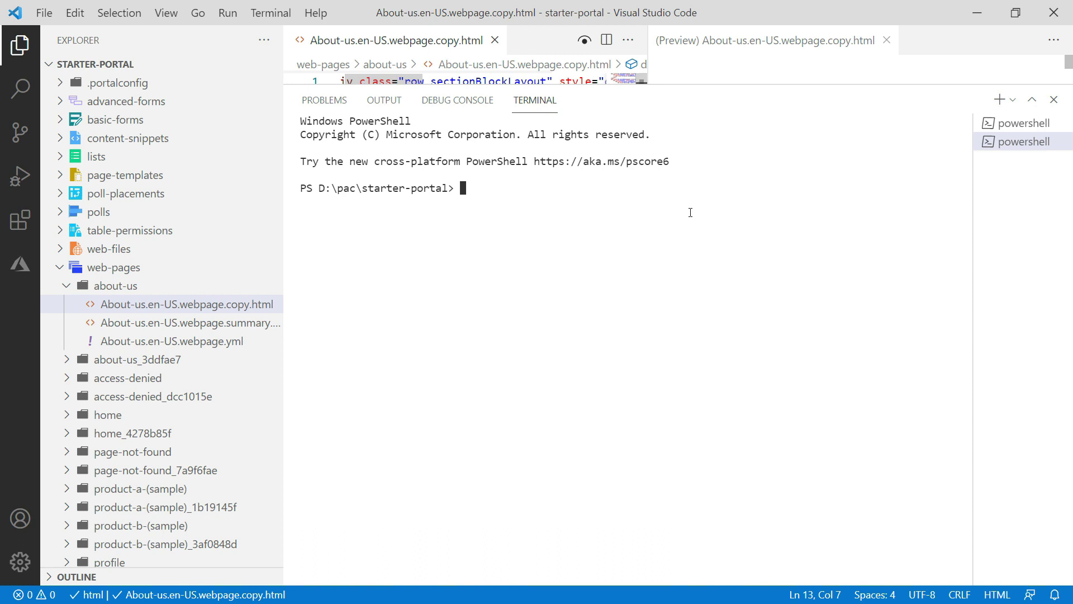
{"action": "type", "text": "pac paportal upload --path D:\\pac\\starter-portal\\"}
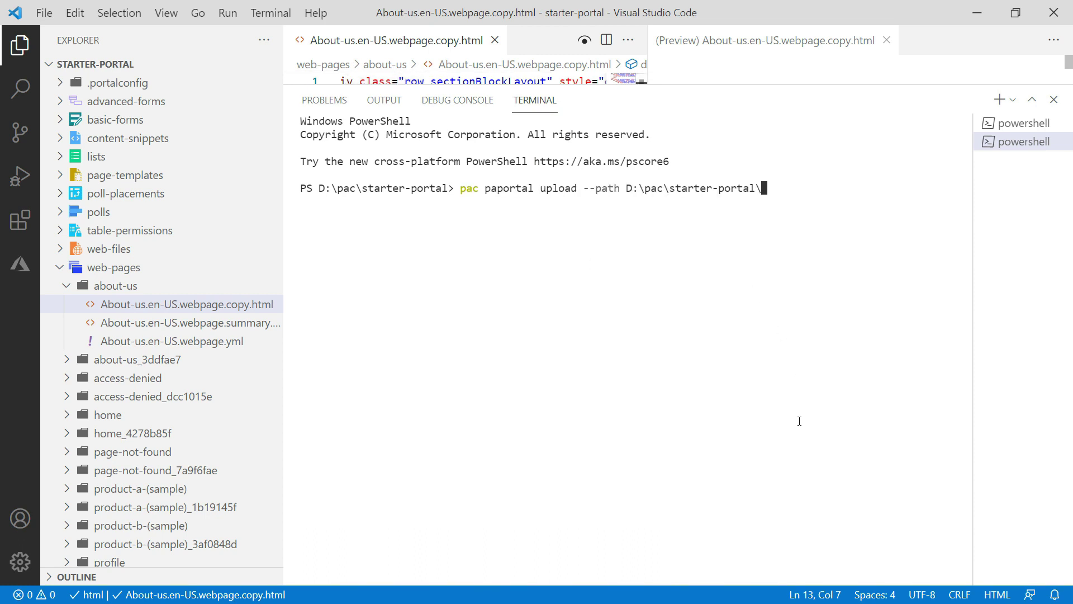
{"action": "key", "text": "Return"}
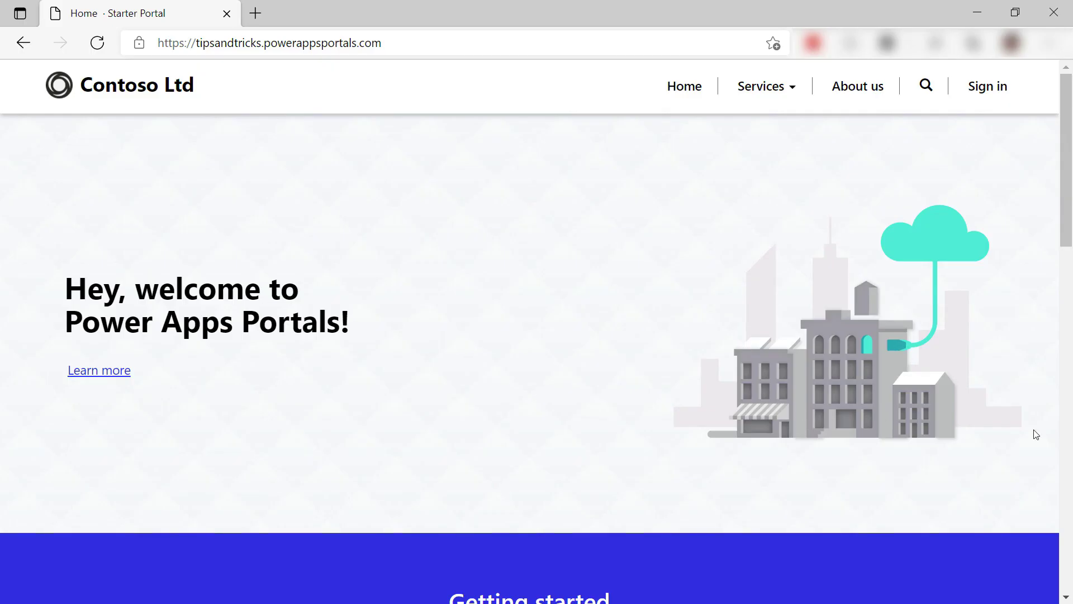
Step: Open the live About us page to confirm the 'About Tips and Tricks portals' heading
{"action": "left_click", "coordinate": [870, 94]}
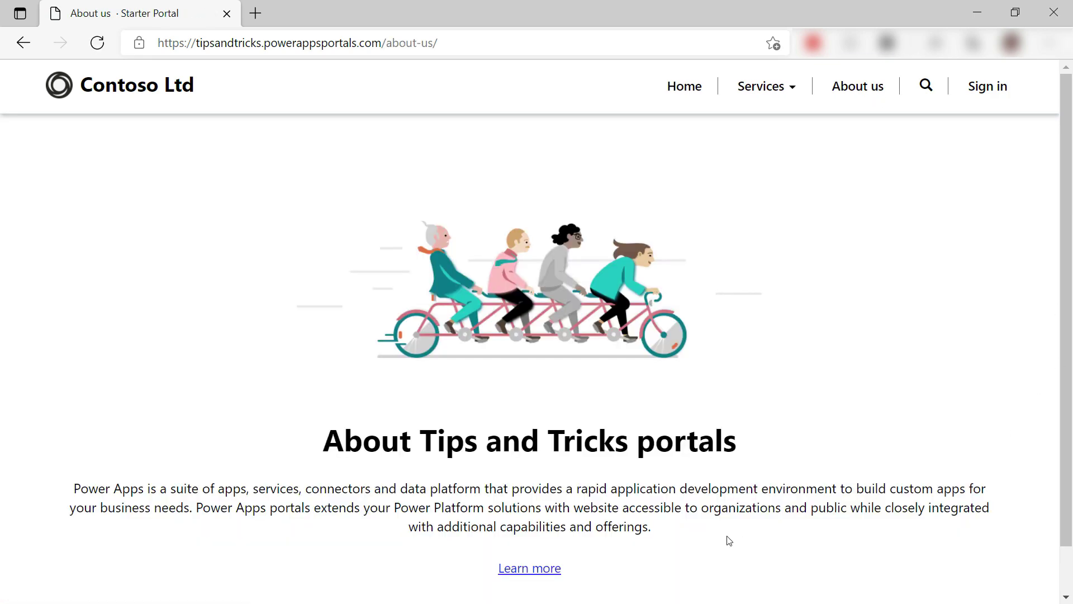